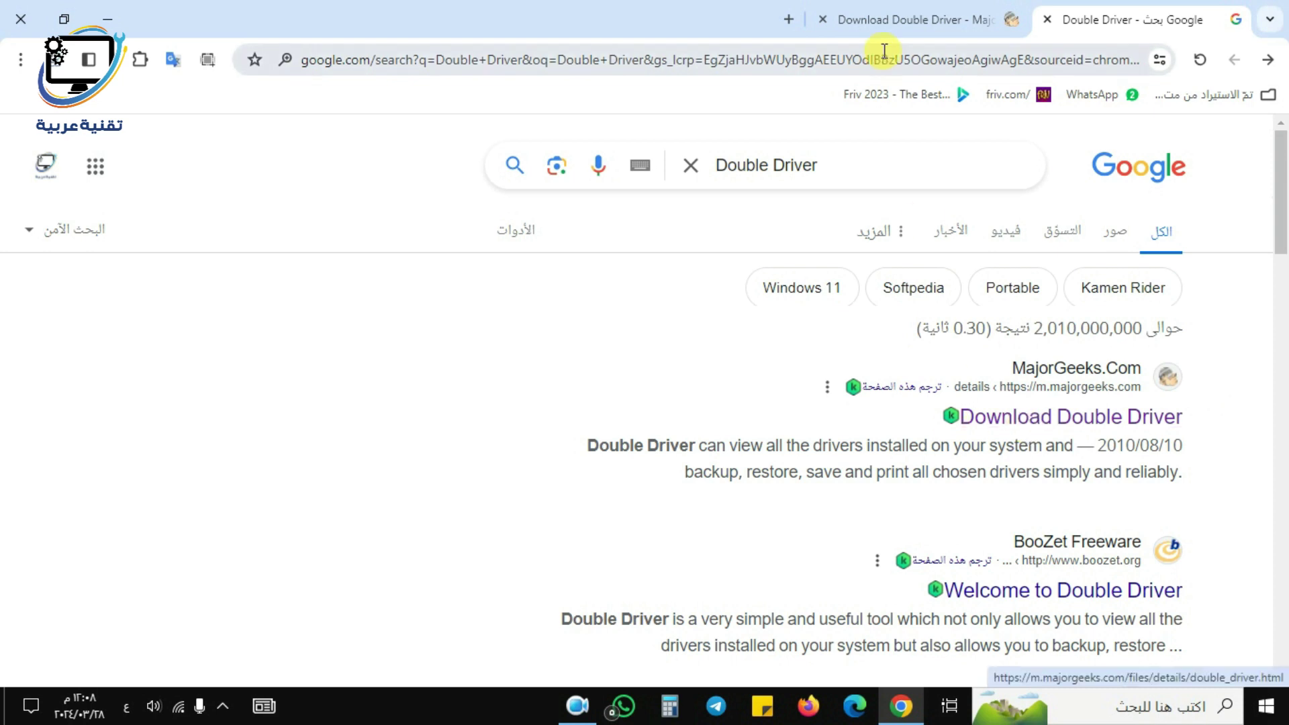
View the Double Driver download page in the browser and open the extracted Double Driver folder on the desktop
click(884, 20)
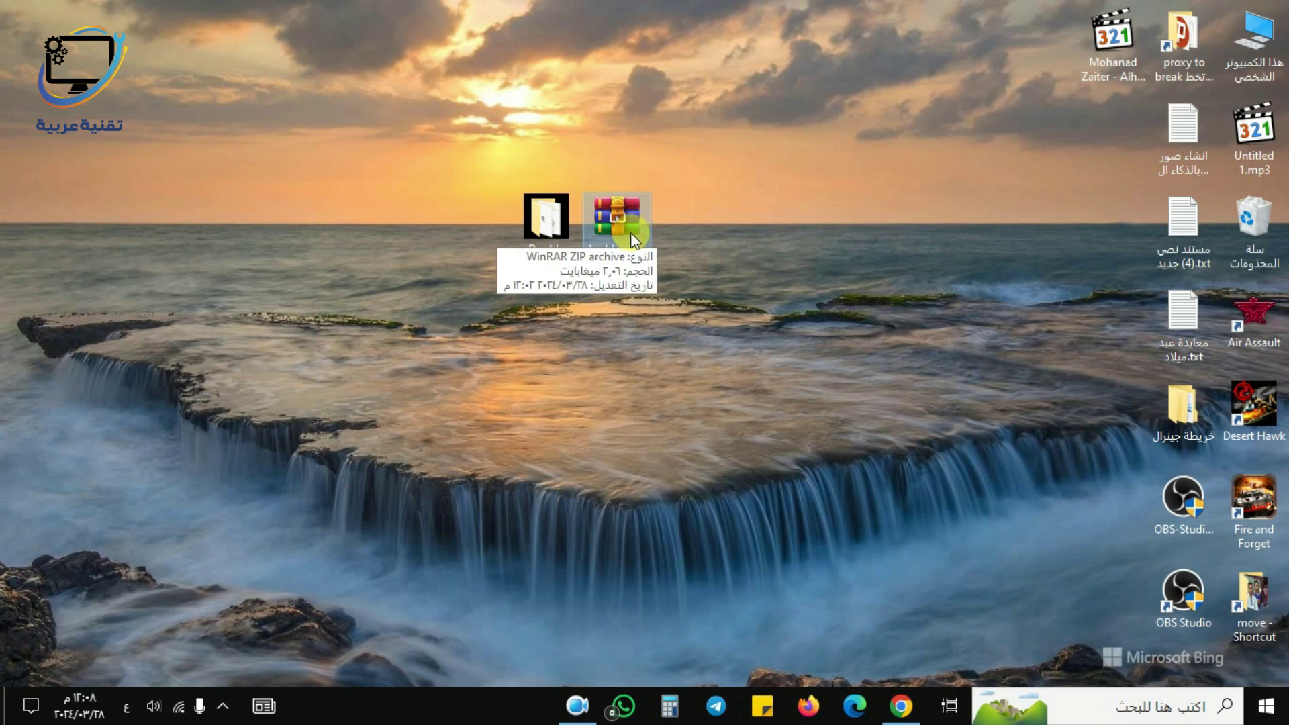
click(543, 219)
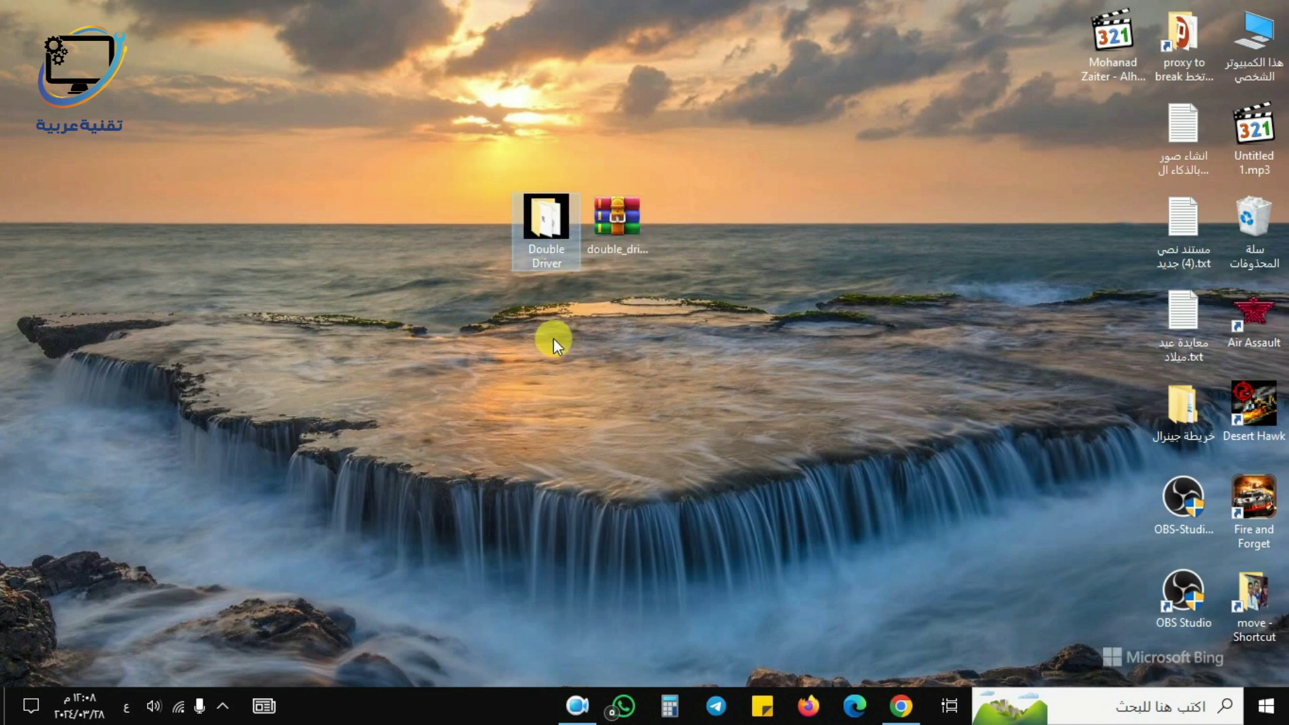
double_click(542, 231)
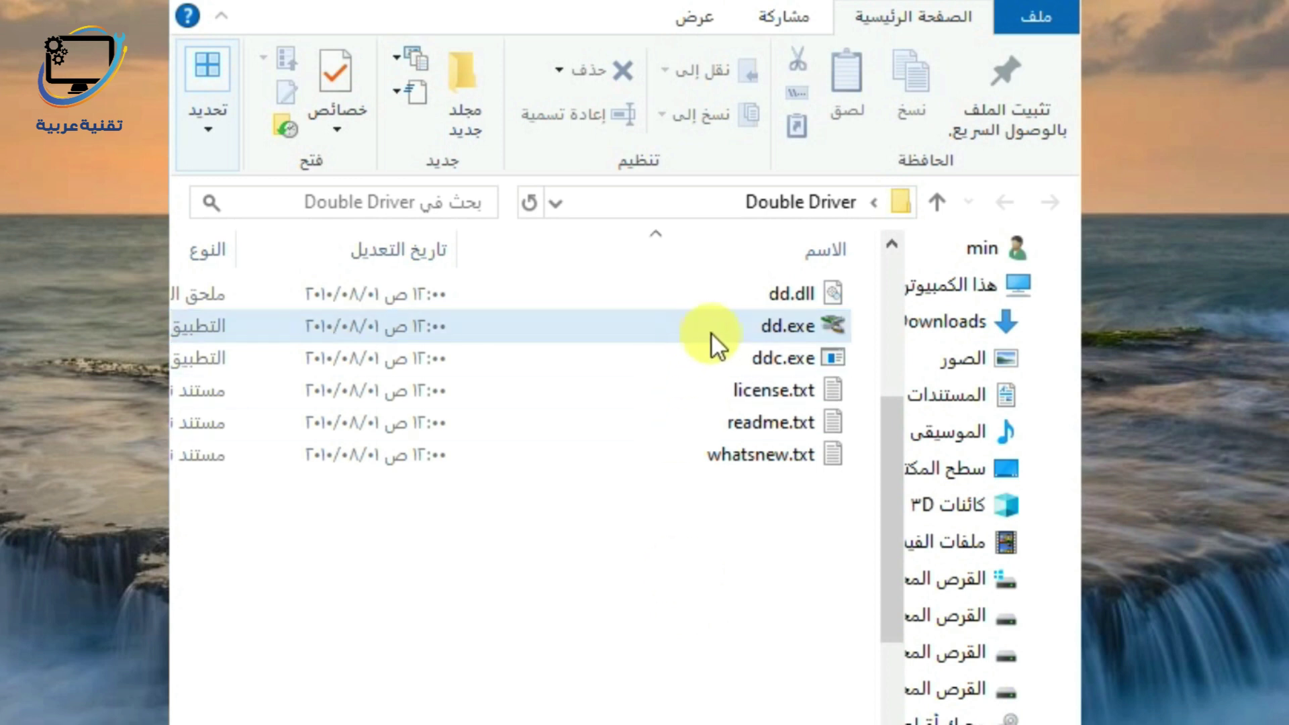
Change the Double Driver folder's view so its files appear as extra large icons
right_click(766, 542)
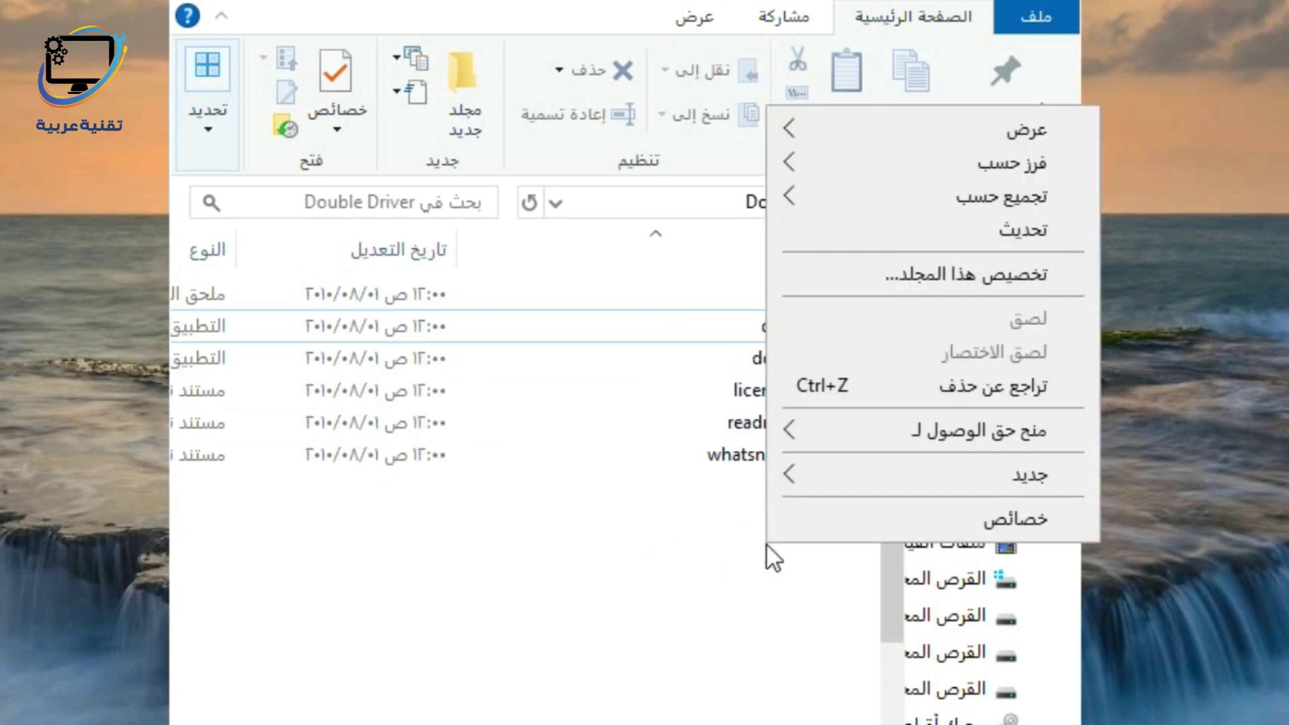
mouse_move(918, 139)
click(1228, 164)
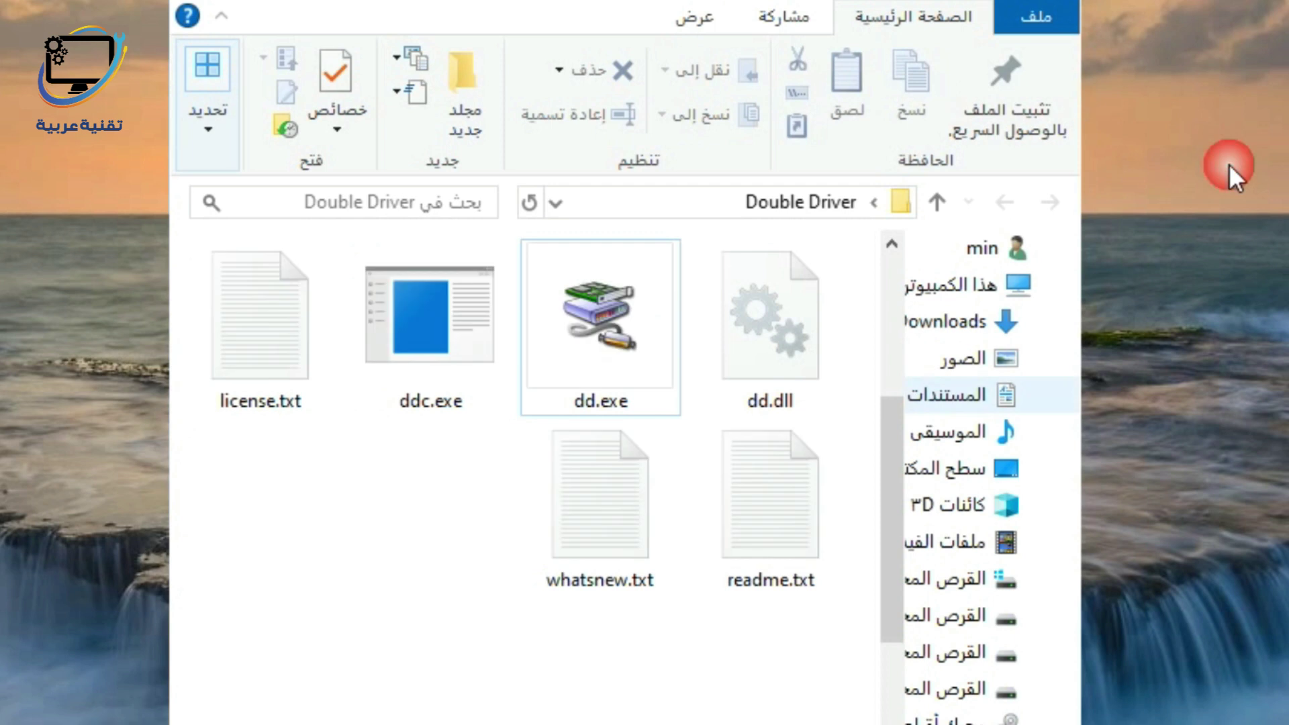
Launch dd.exe from the Double Driver folder
click(647, 302)
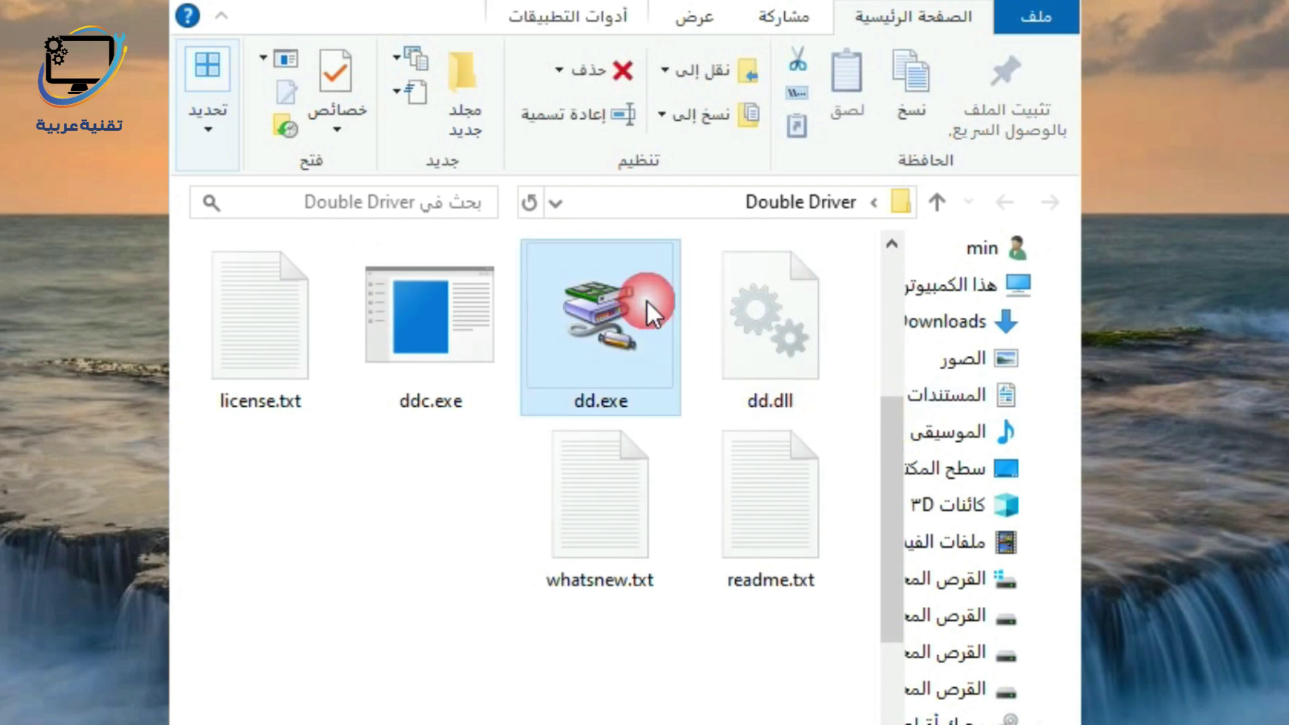
double_click(611, 302)
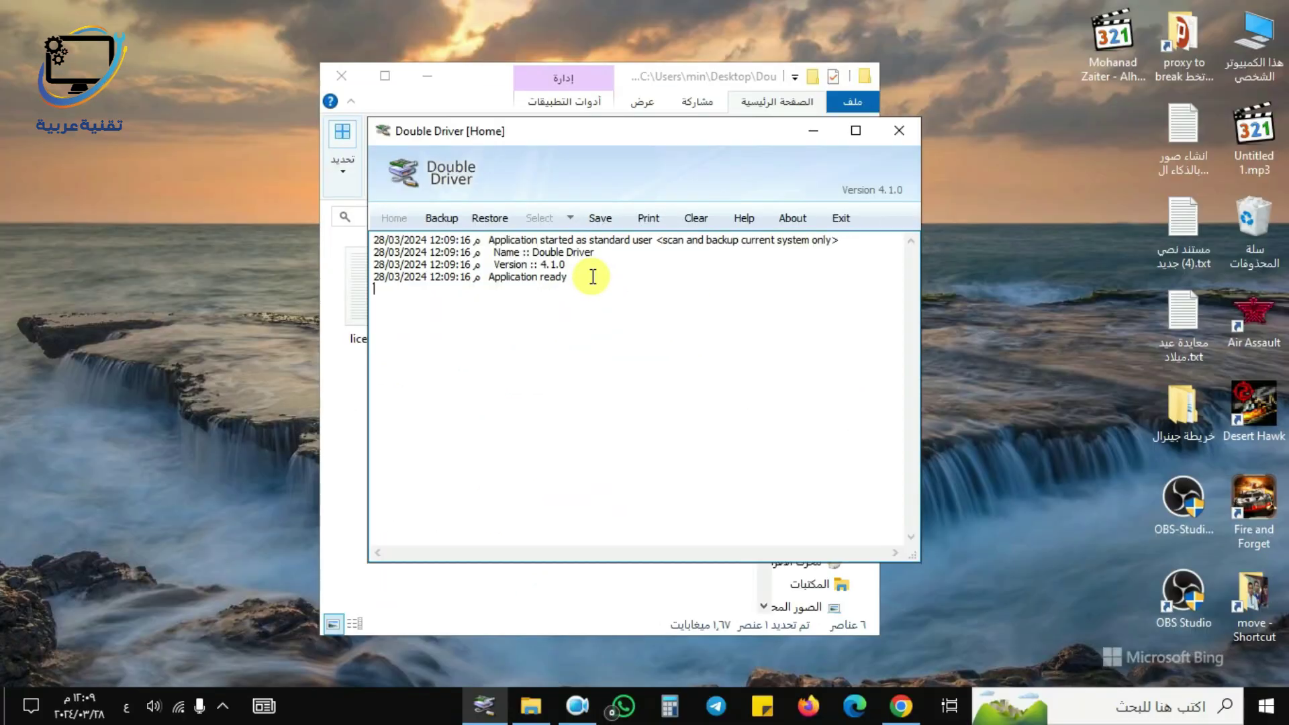
click(508, 290)
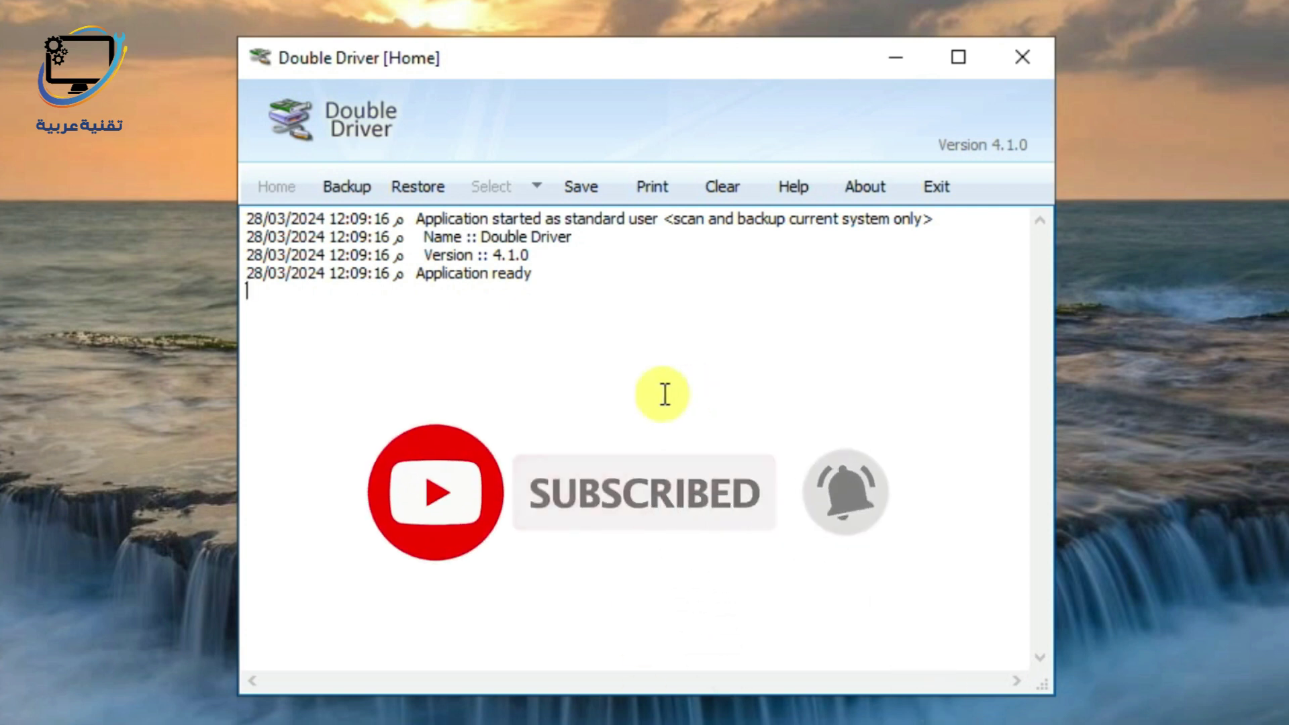
Scan the current system for drivers to back up and look through the whole driver list
click(343, 191)
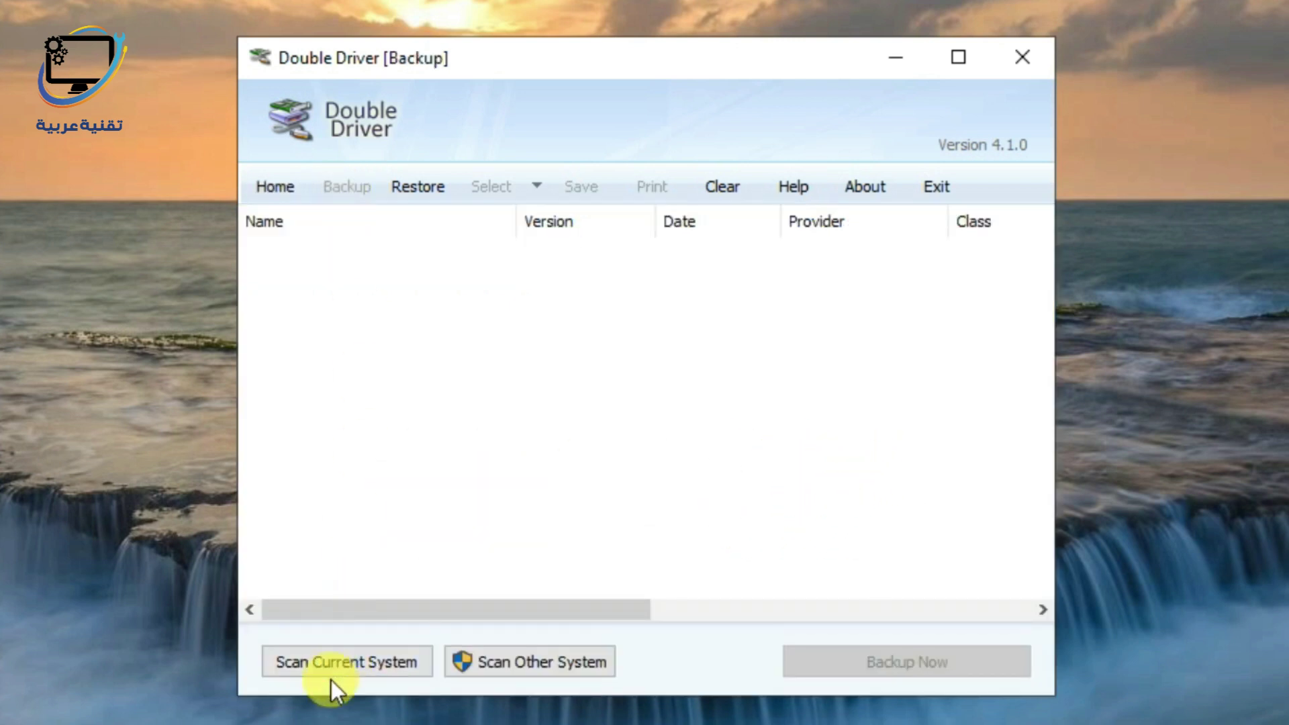
click(376, 669)
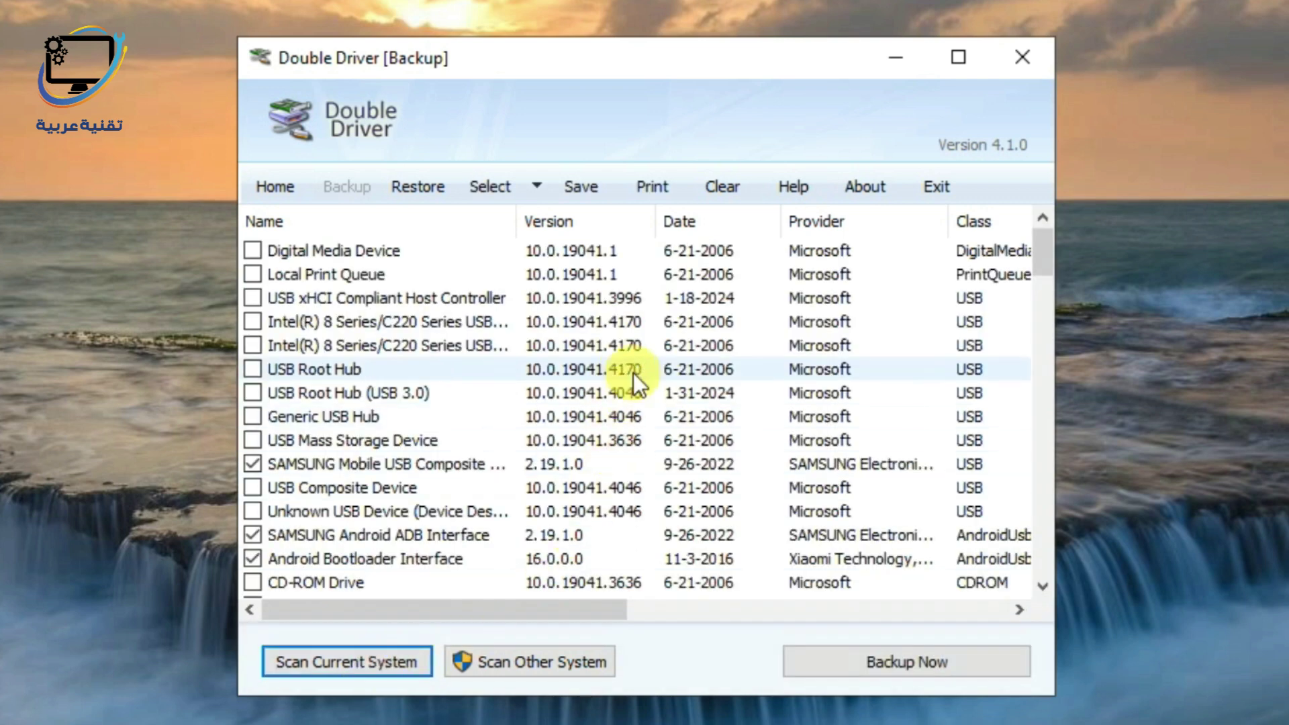
scroll(1038, 249, down, 1)
drag(1039, 248, 1032, 302)
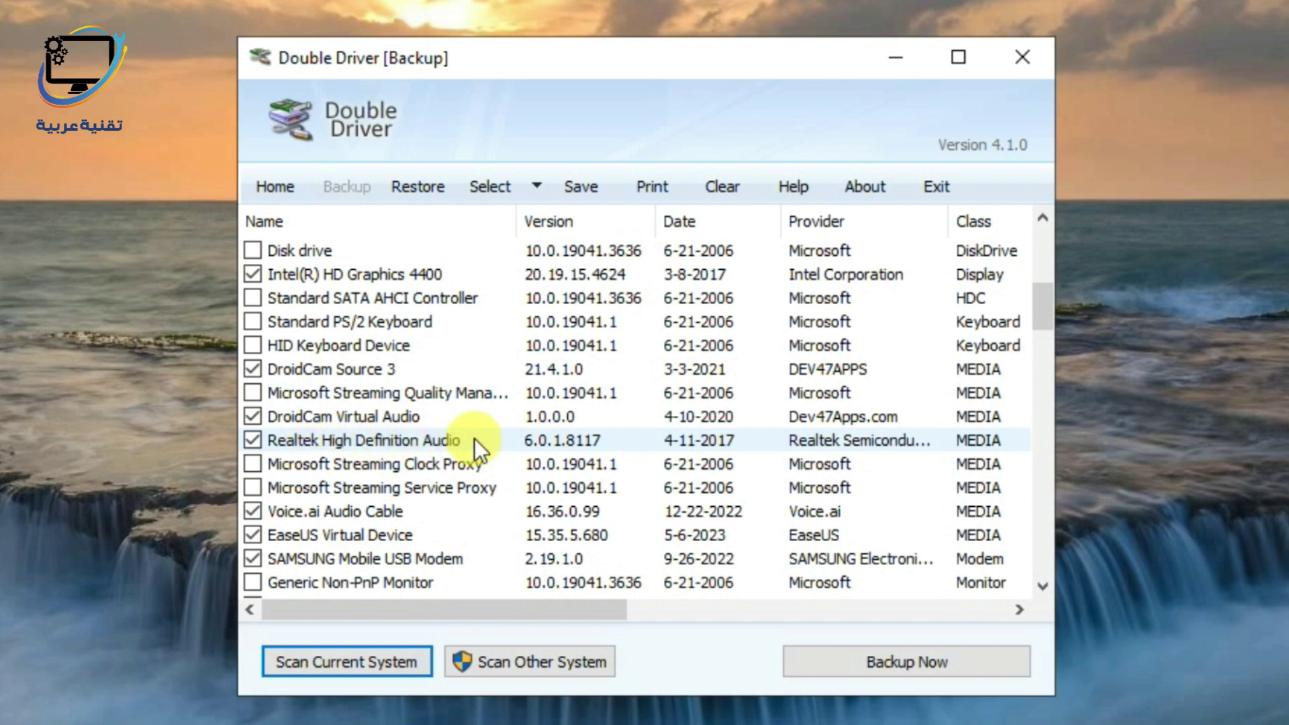
drag(1041, 302, 1029, 498)
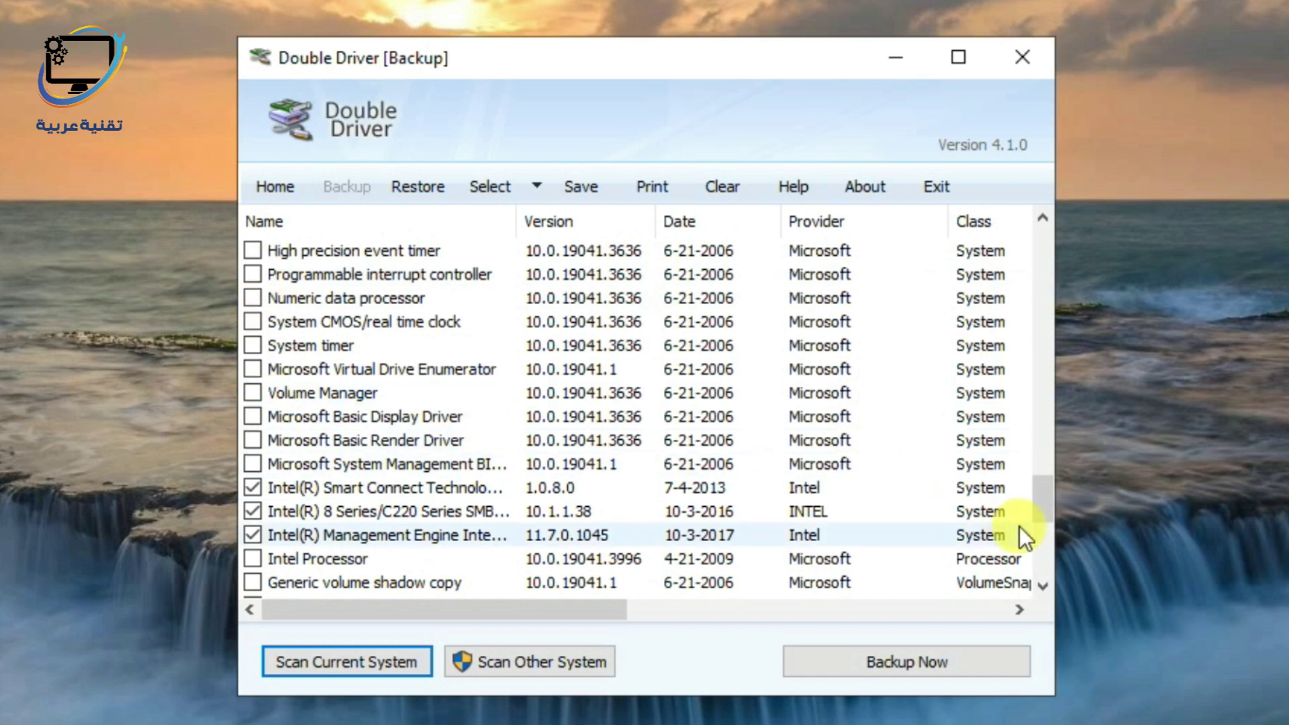
drag(1045, 503, 1041, 555)
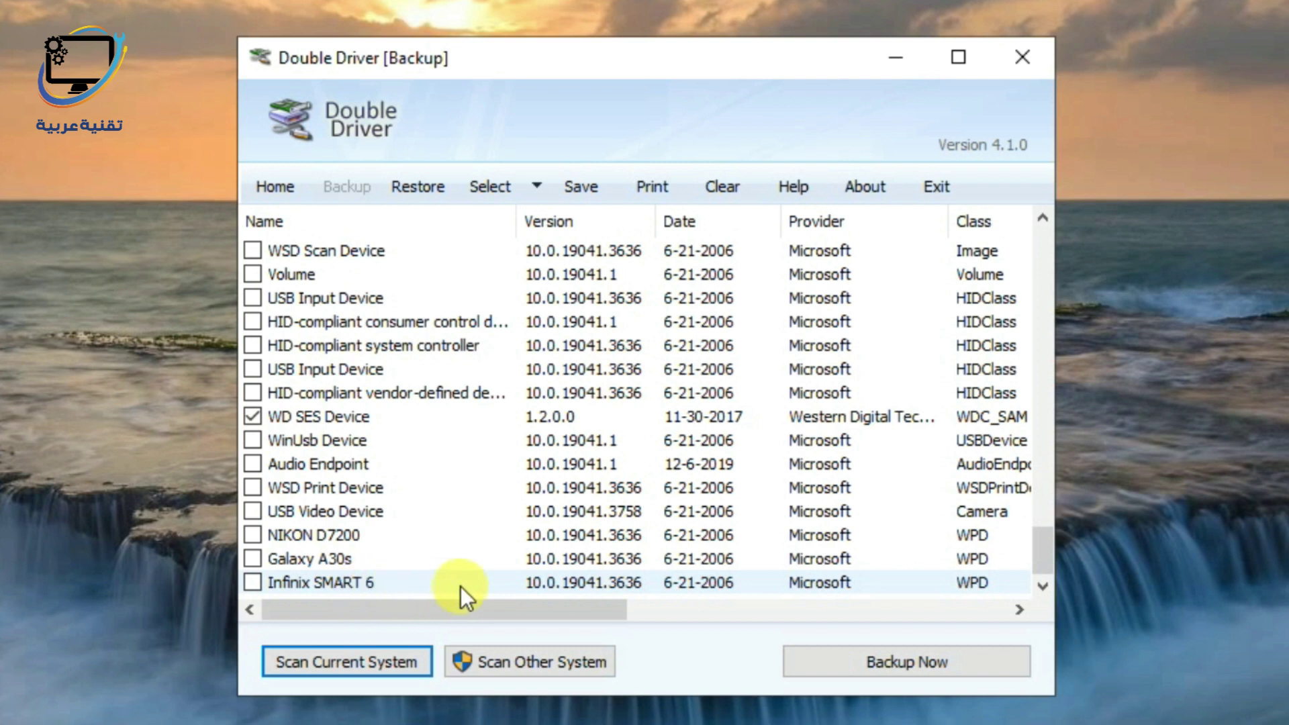
drag(1042, 548, 983, 209)
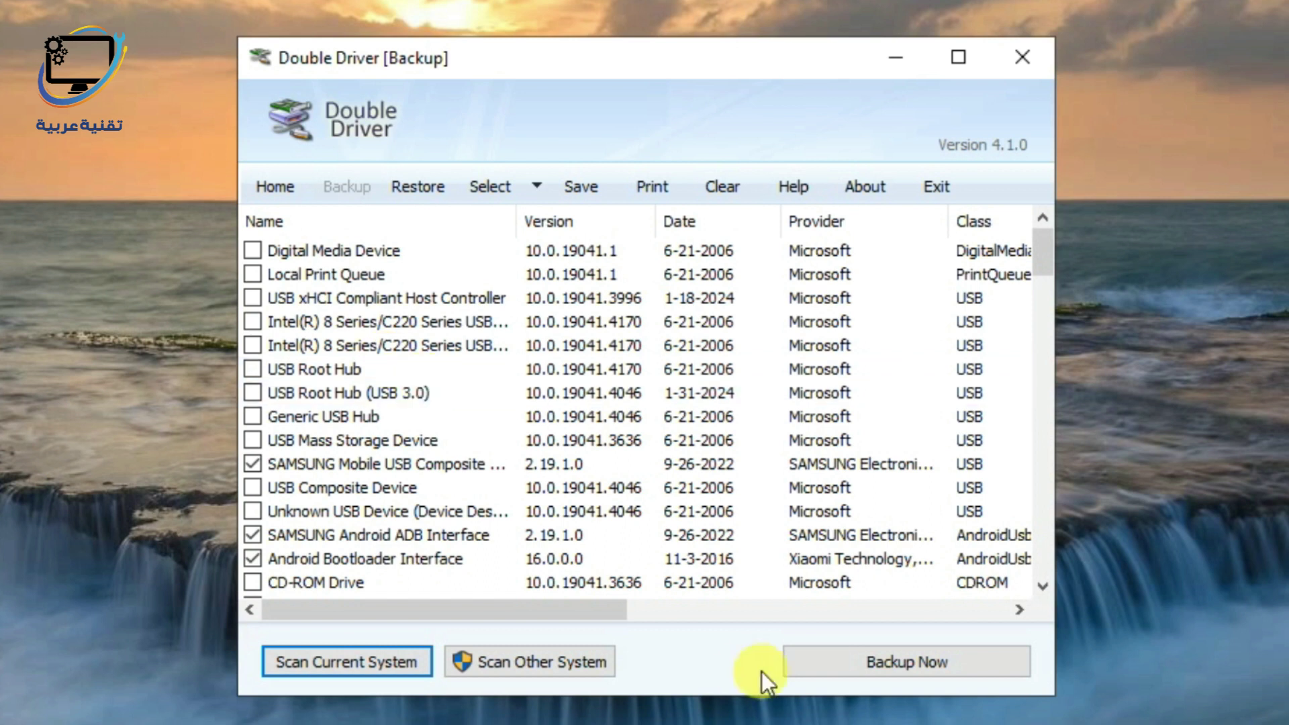
Back up the ticked drivers to the driver folder on the desktop, using the Structured folder (default) output
click(847, 668)
click(852, 310)
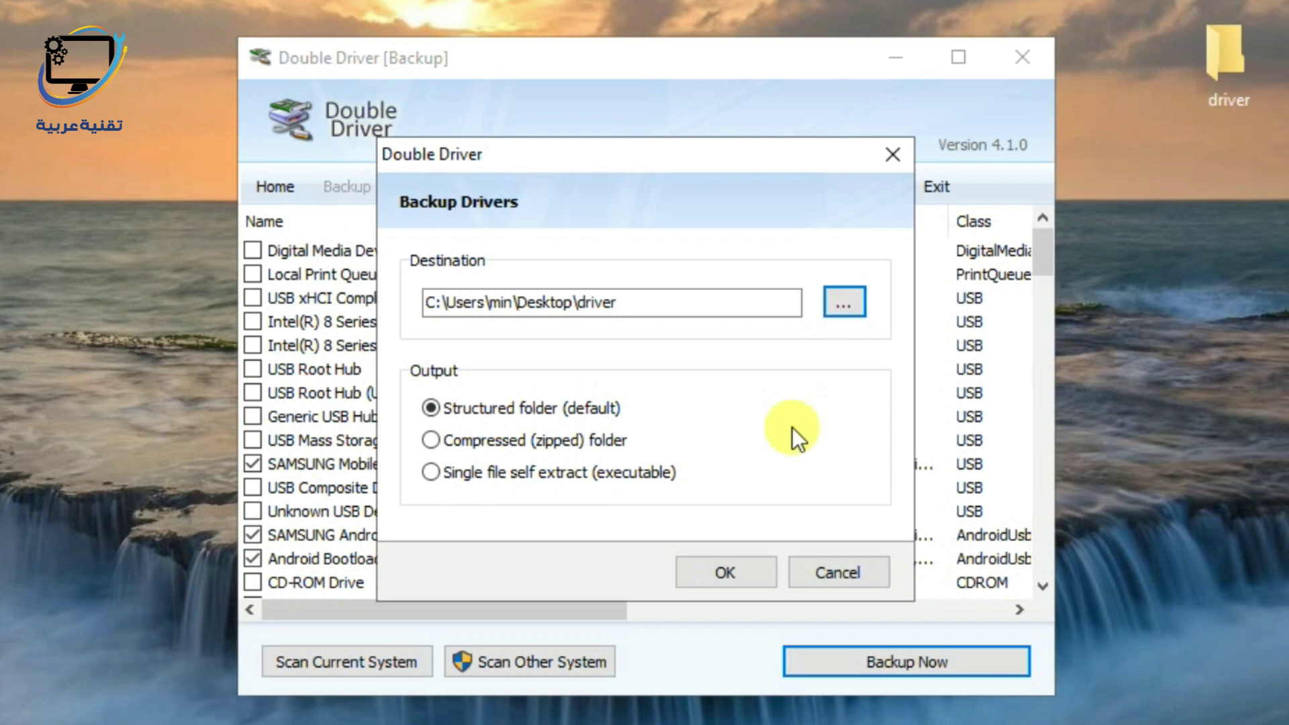
click(730, 572)
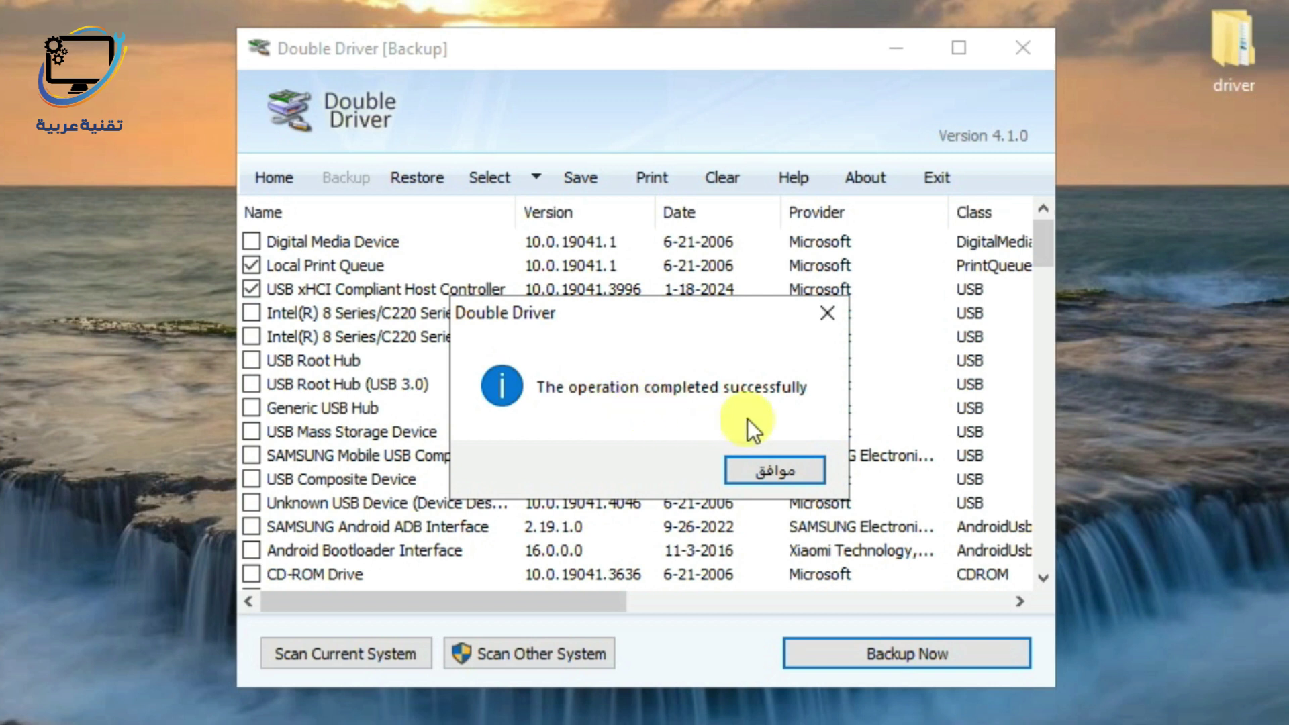
click(798, 469)
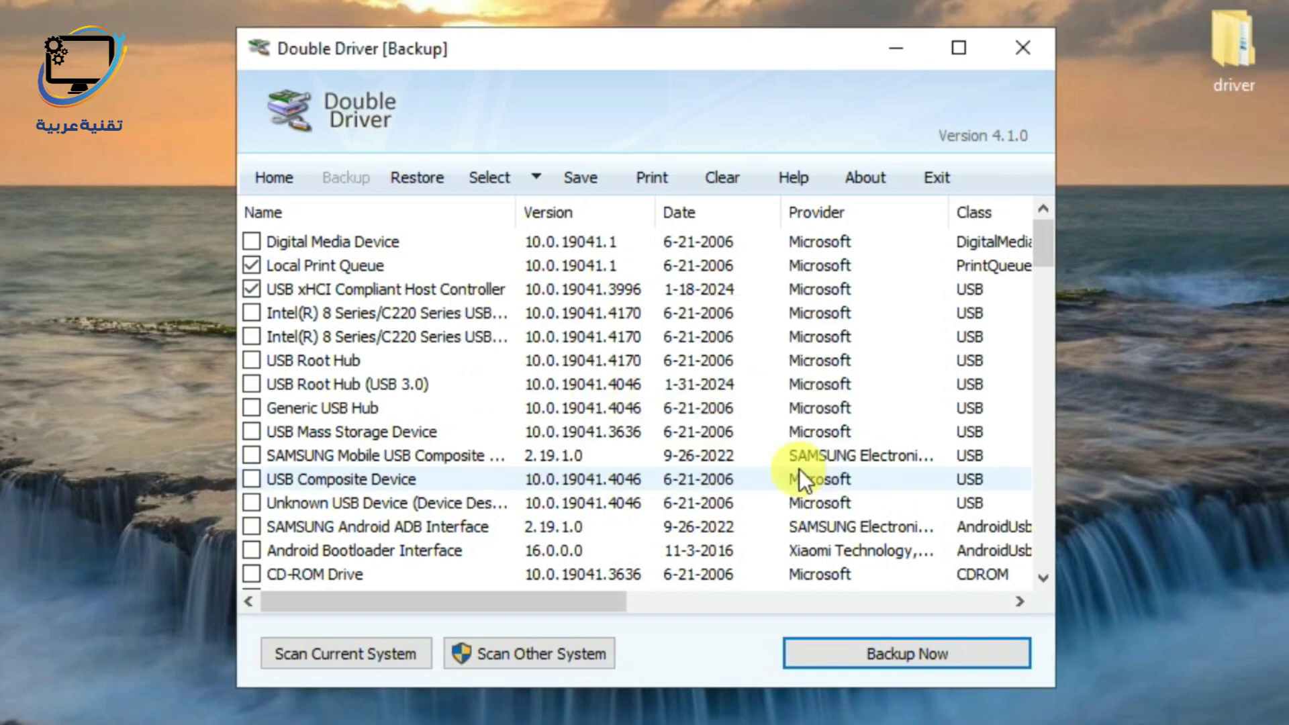
Return to the home view, restart Double Driver as administrator and open its Restore view
click(273, 182)
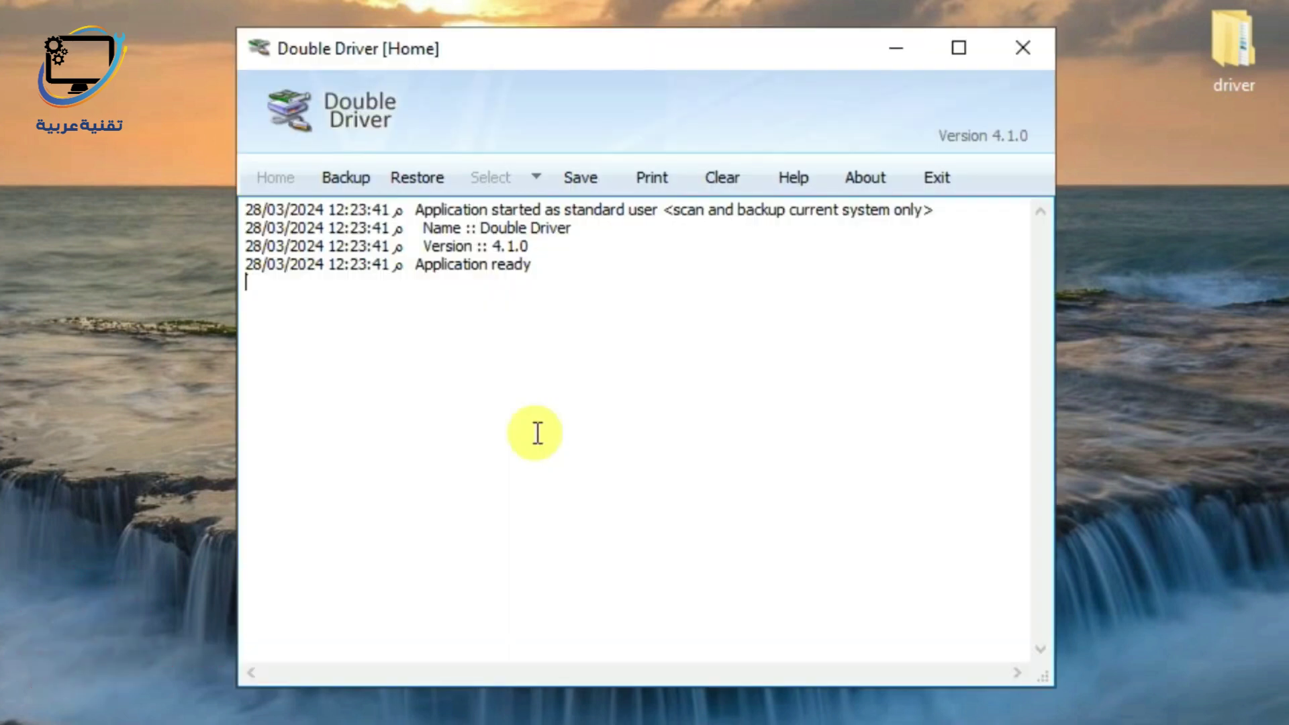
click(1244, 50)
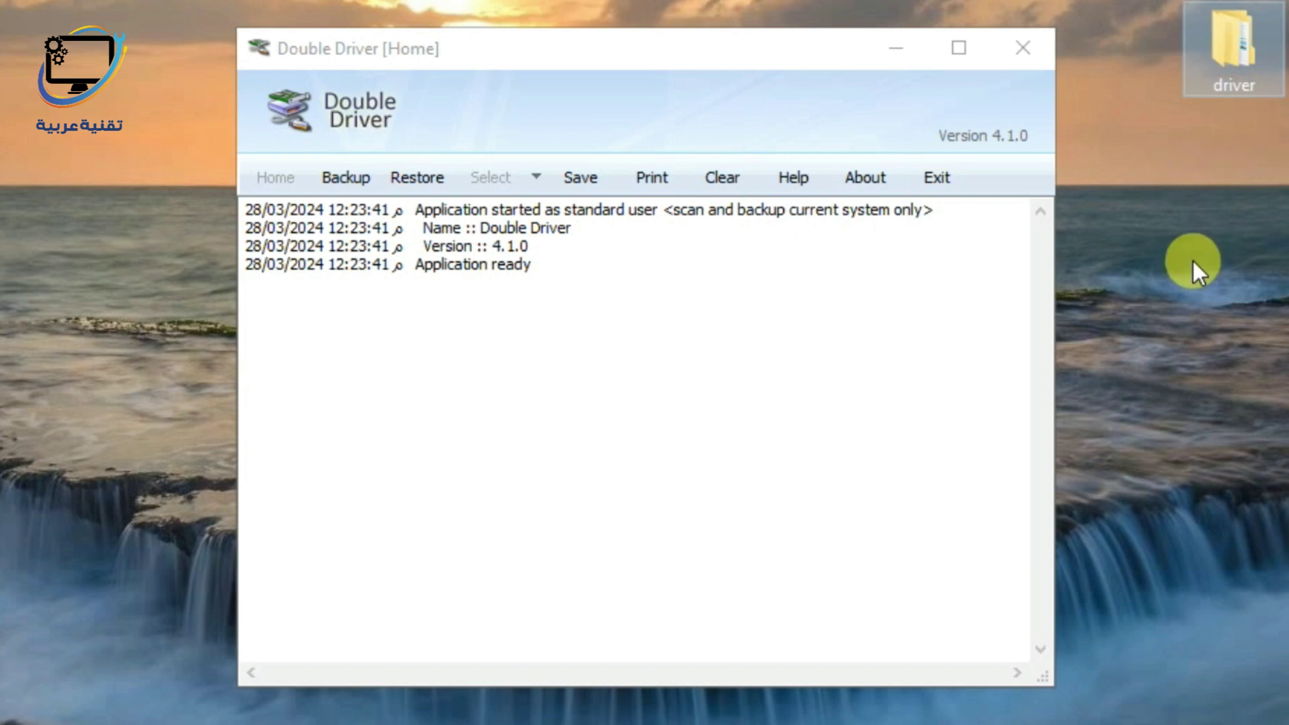
click(416, 182)
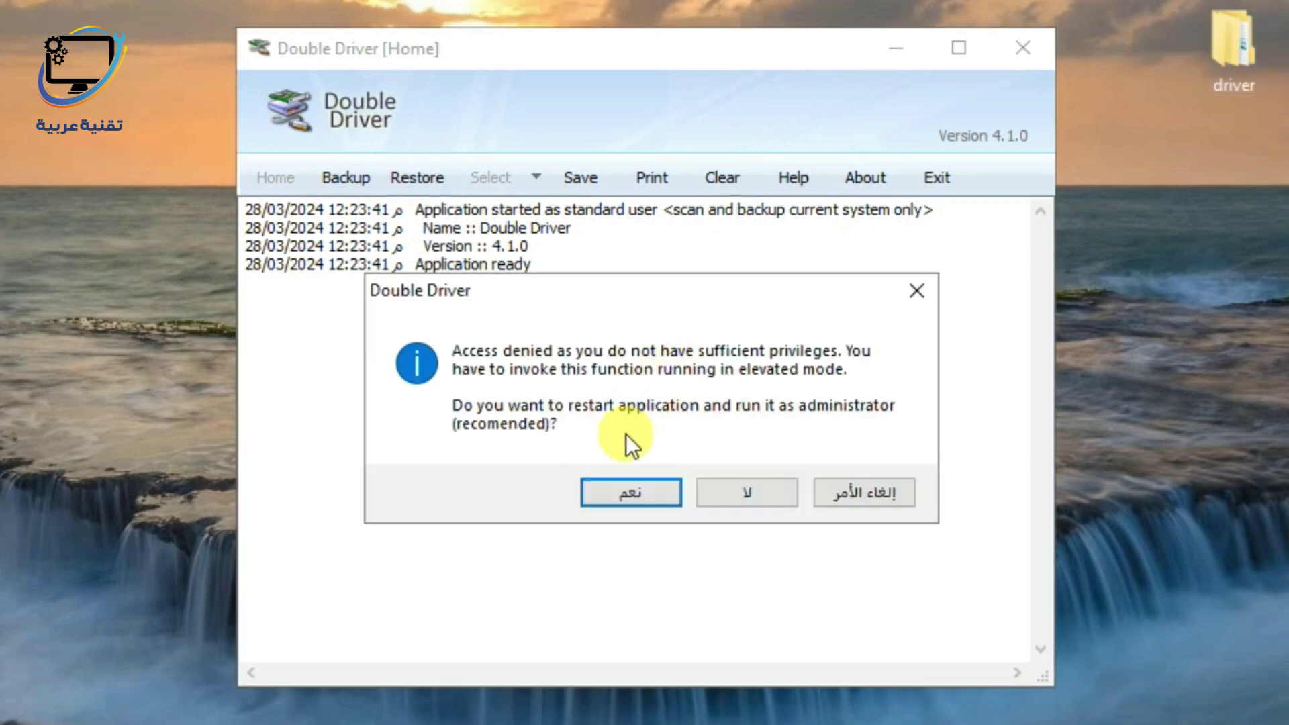
click(634, 492)
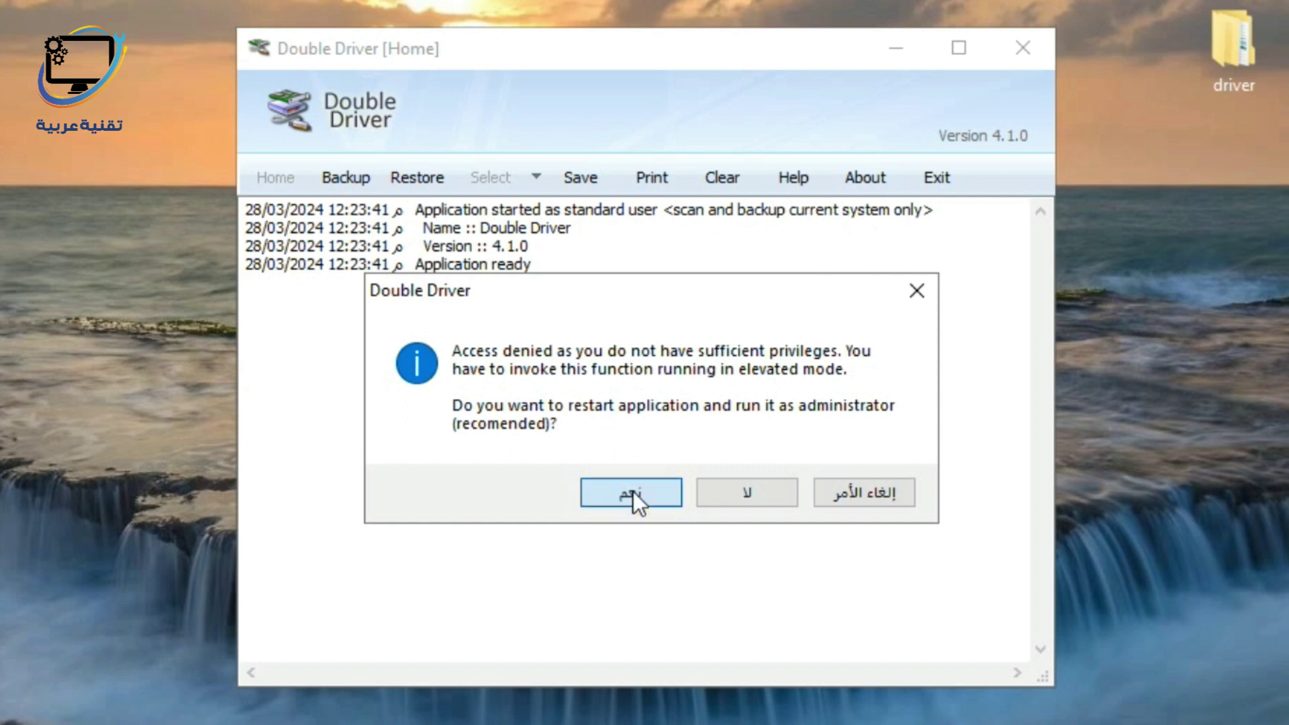
click(422, 178)
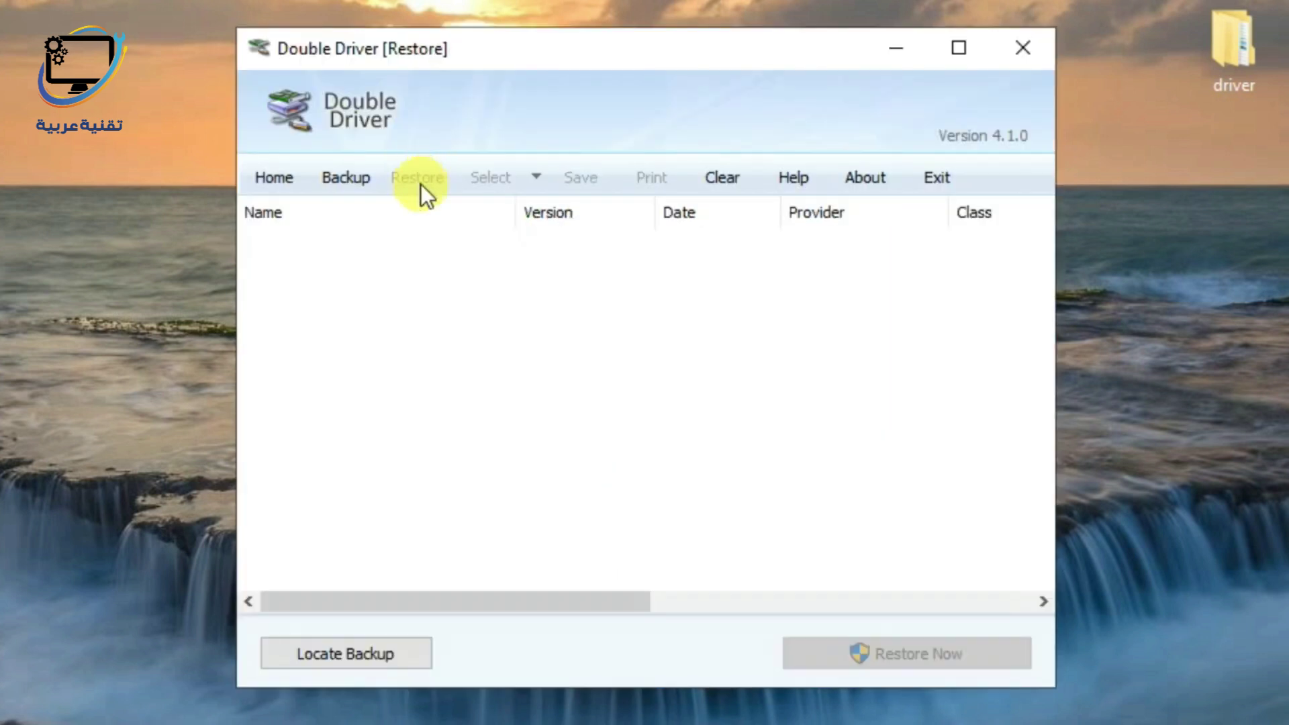
Locate the backup using the Other location option, choosing the driver folder on the desktop as the backup root
click(390, 660)
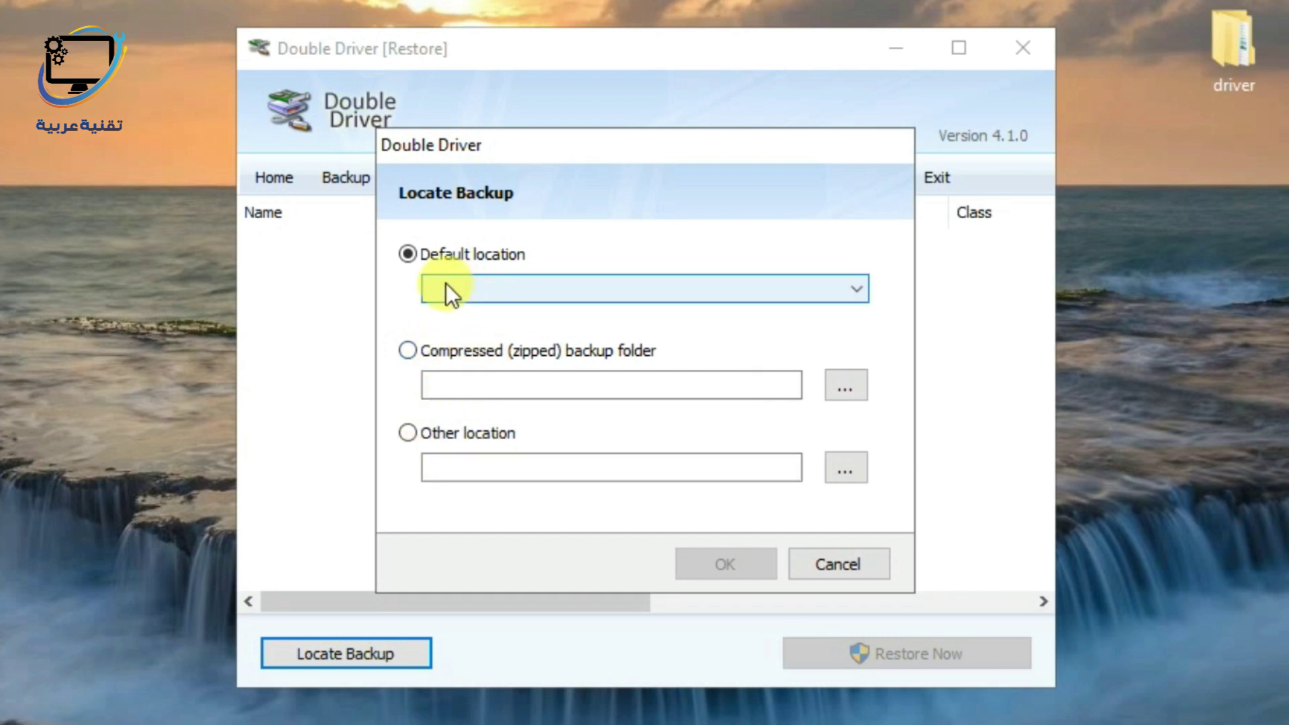
click(595, 291)
click(658, 294)
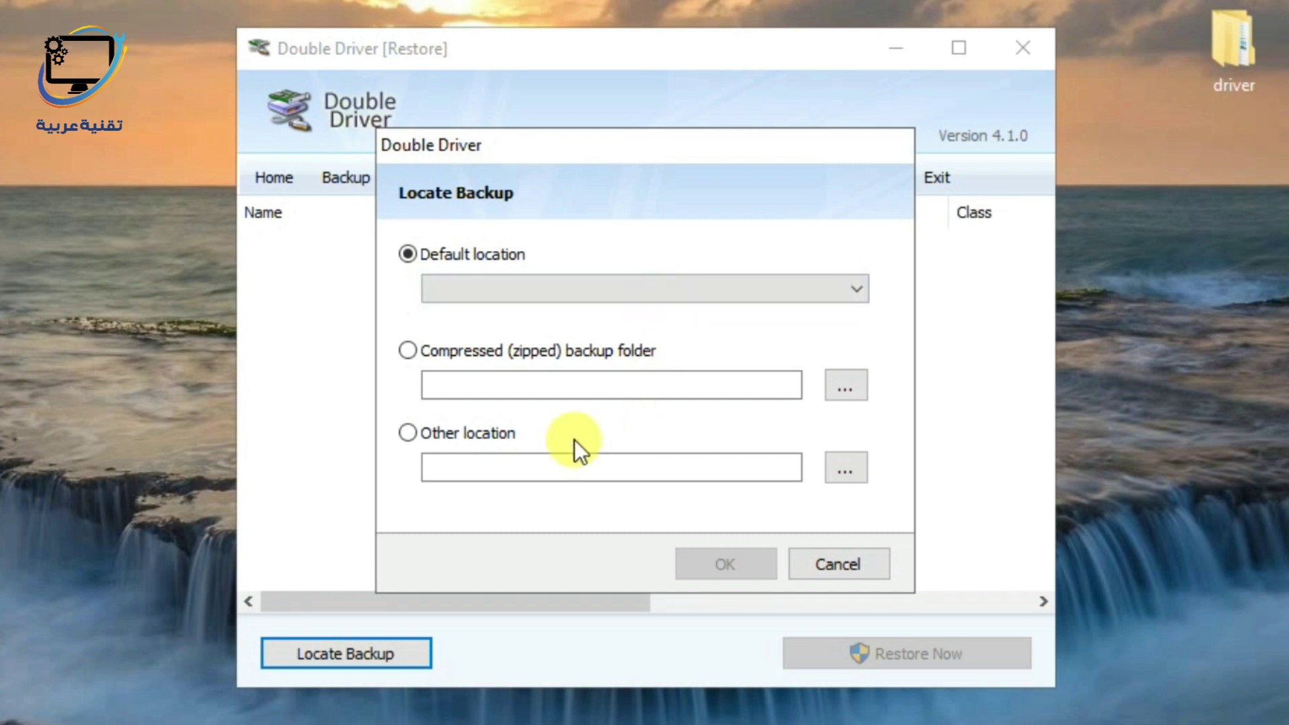
click(407, 434)
click(851, 473)
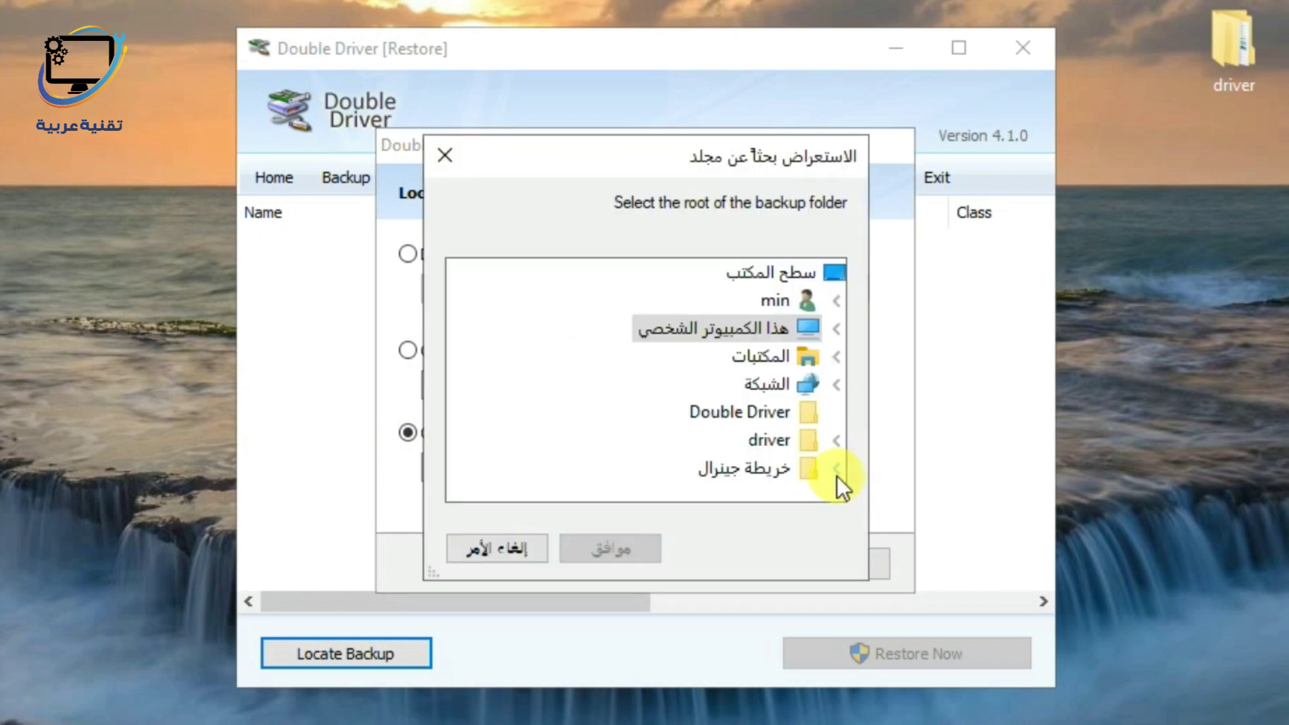
click(770, 445)
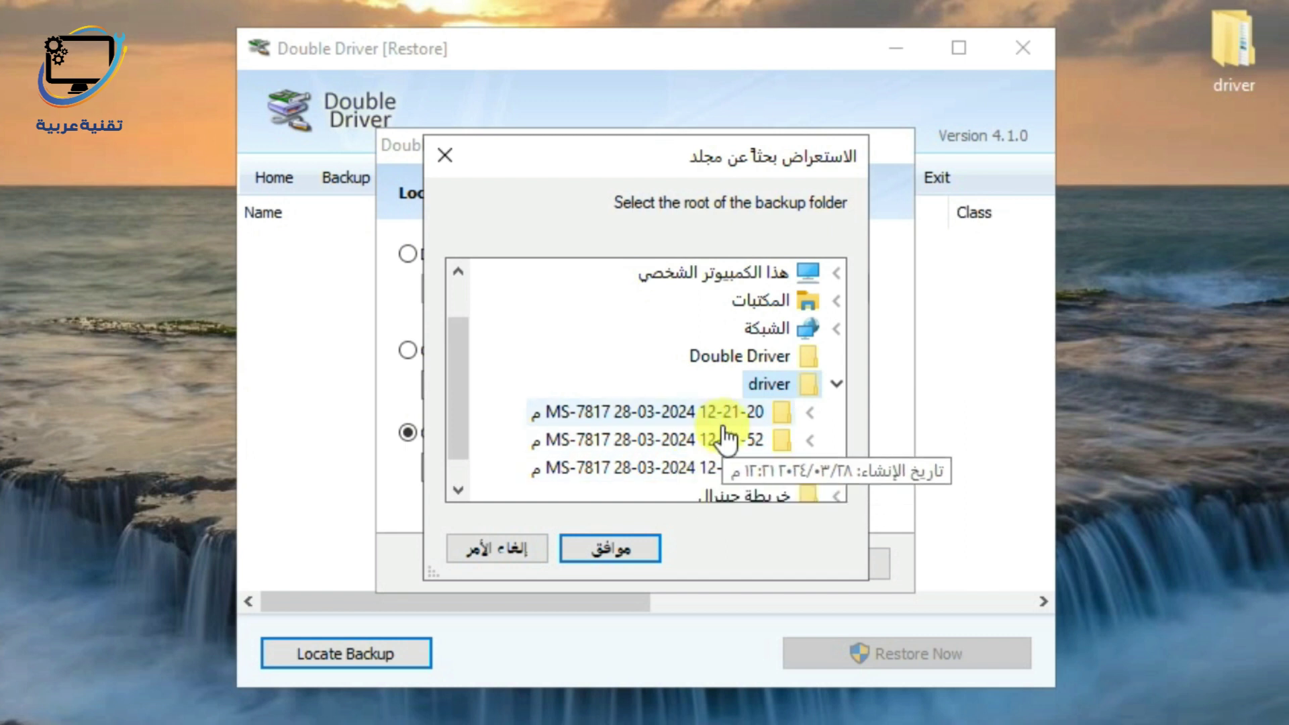
click(636, 550)
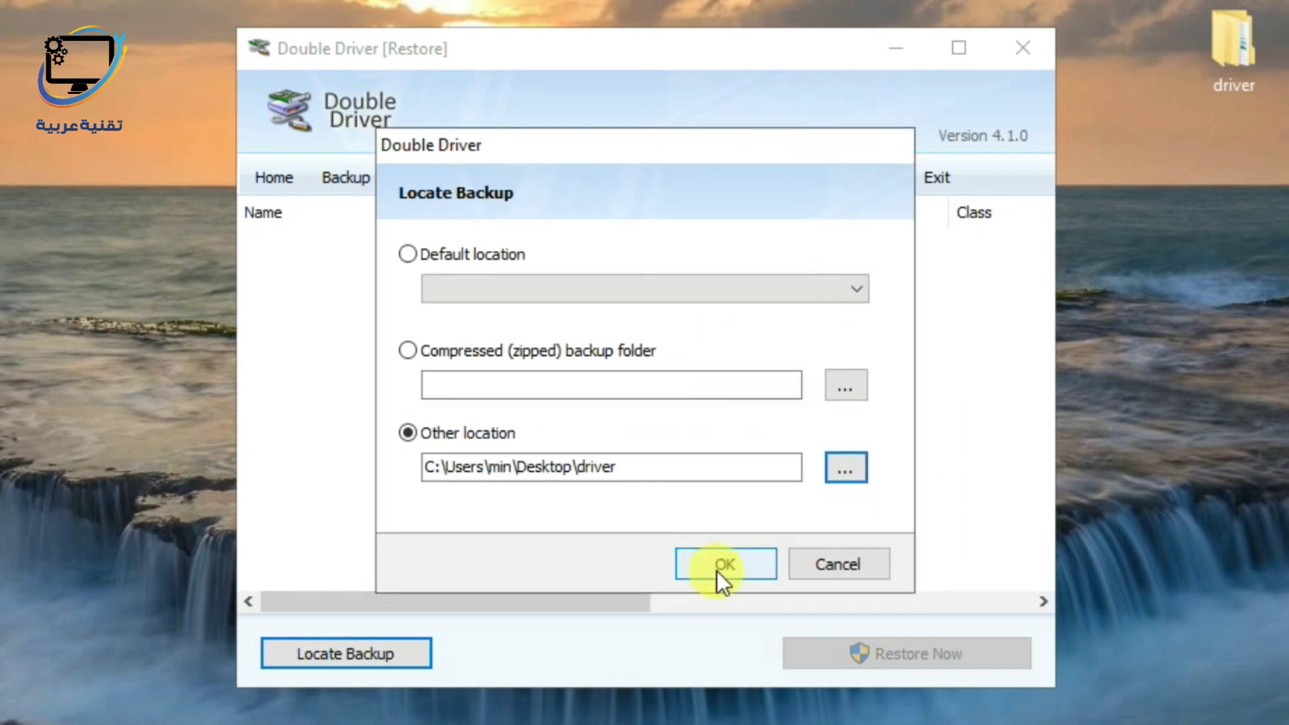
click(716, 567)
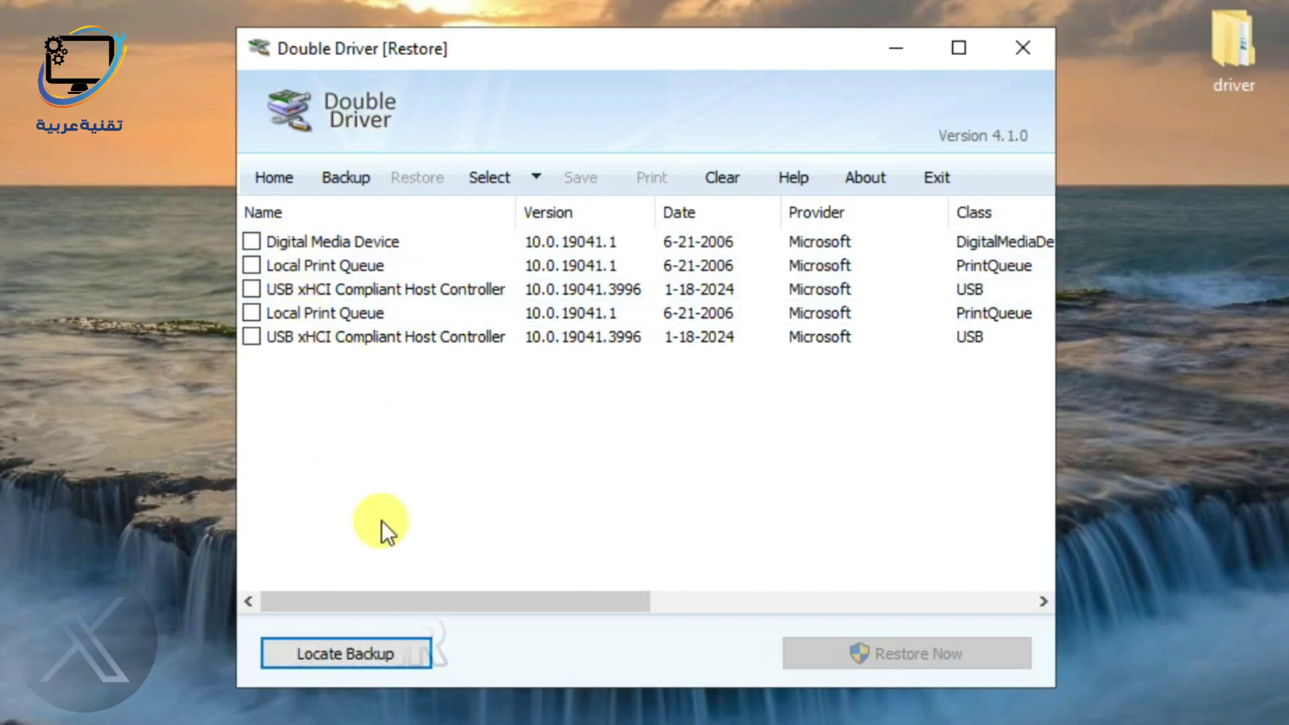
Select all drivers in the loaded backup list
click(536, 177)
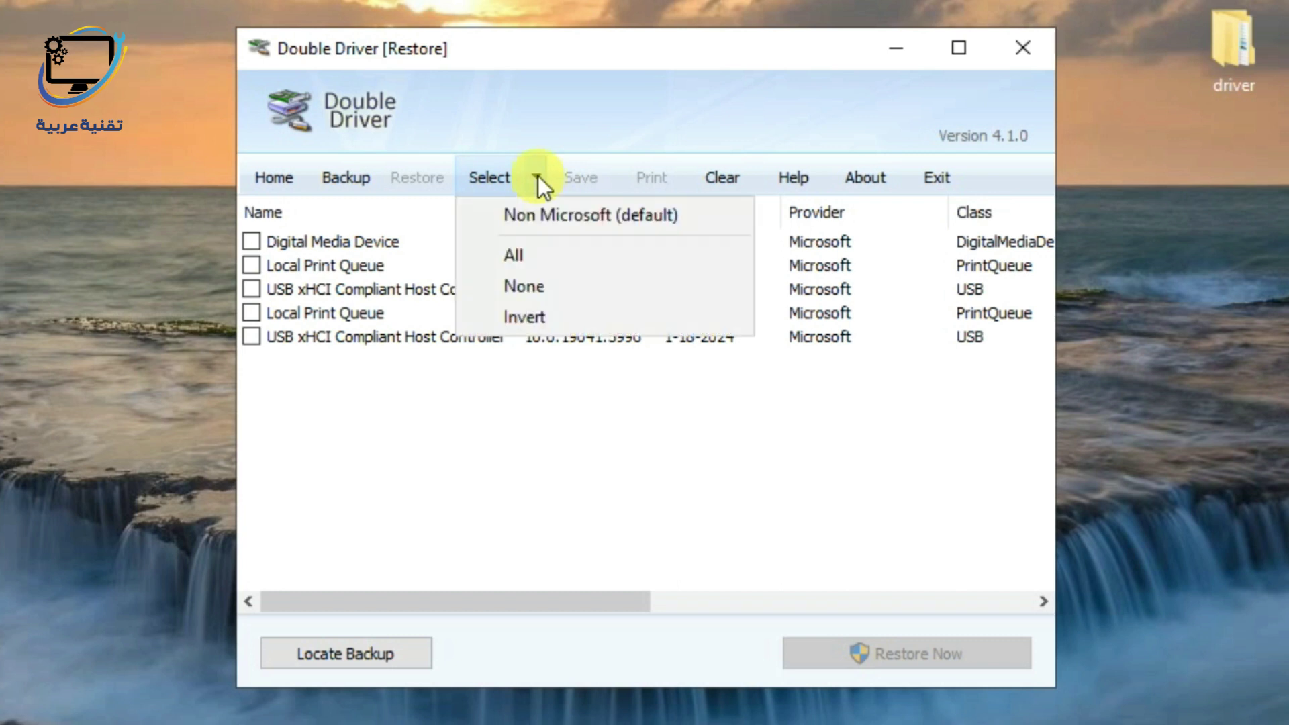
click(516, 255)
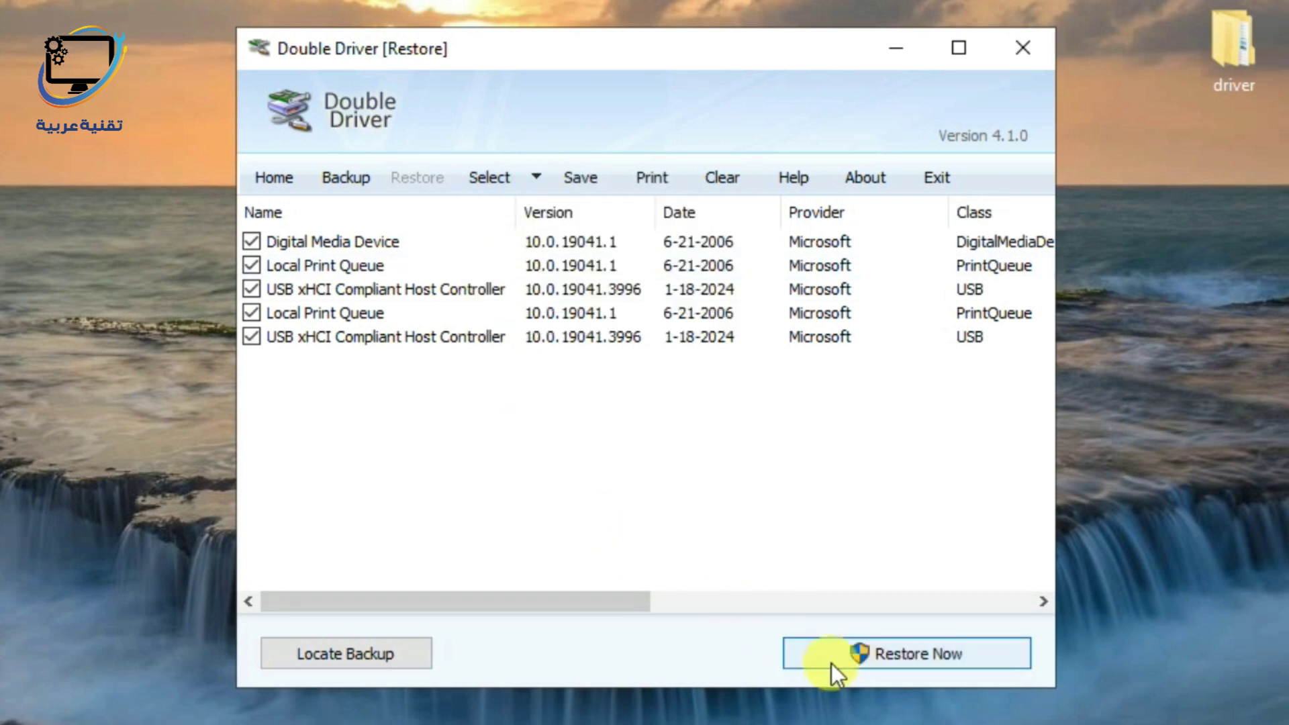